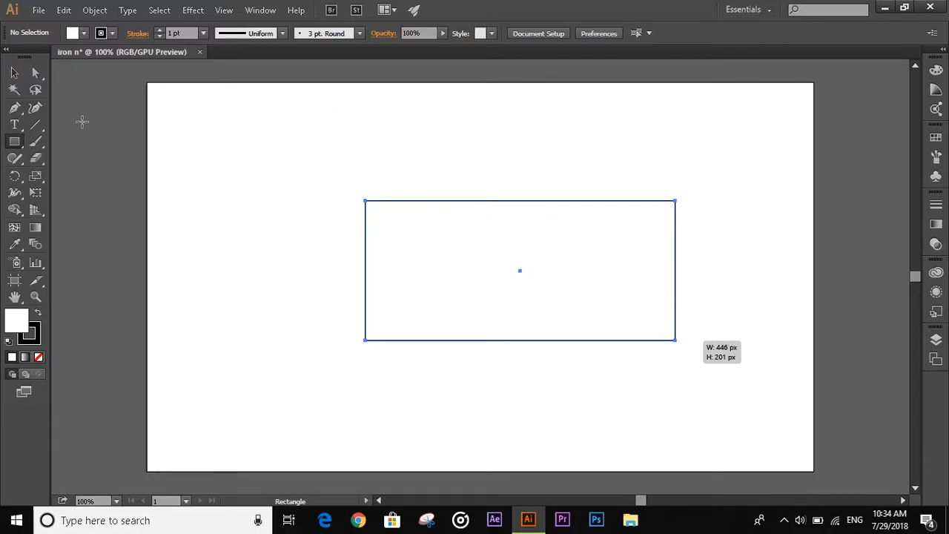
Draw a rectangle about 446 × 201 px and a circle about 159 px wide overlapping its left edge
drag(674, 340, 675, 341)
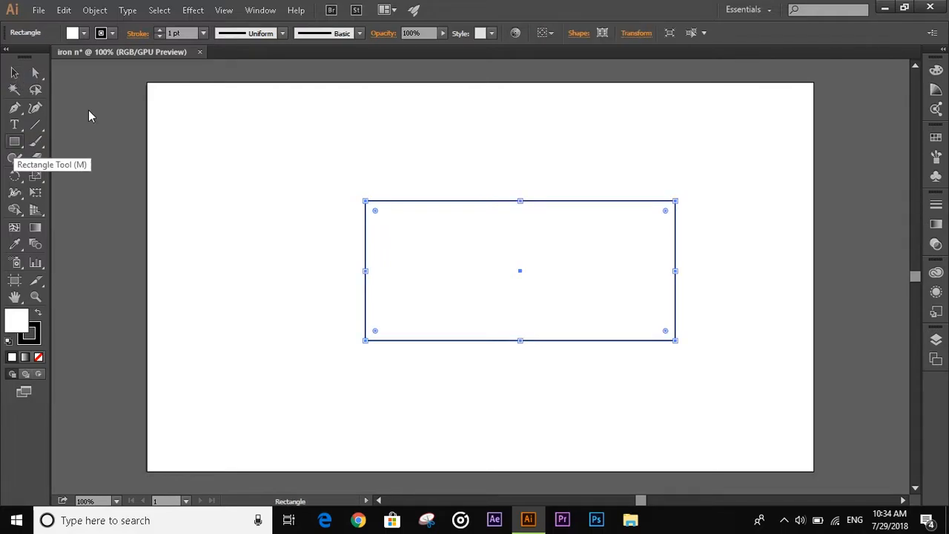
click(15, 140)
click(66, 179)
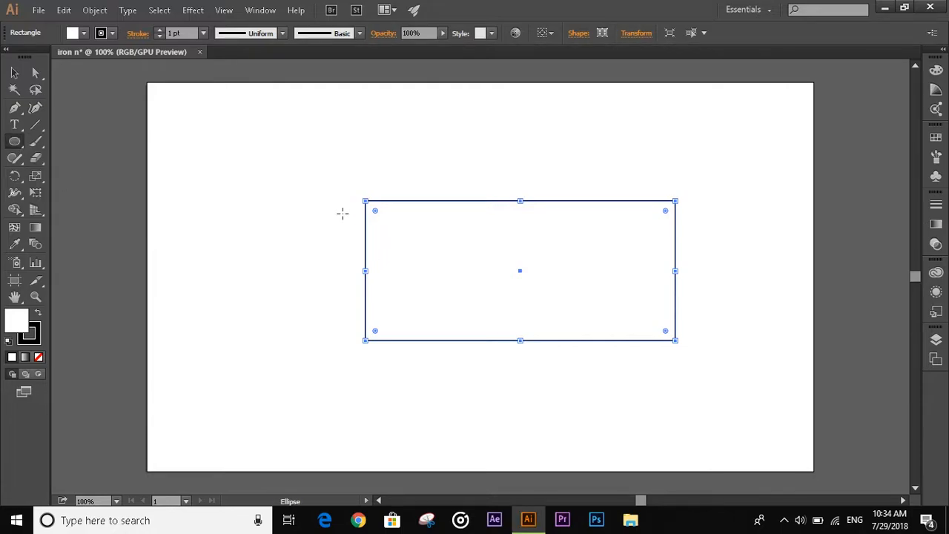
drag(412, 288, 451, 317)
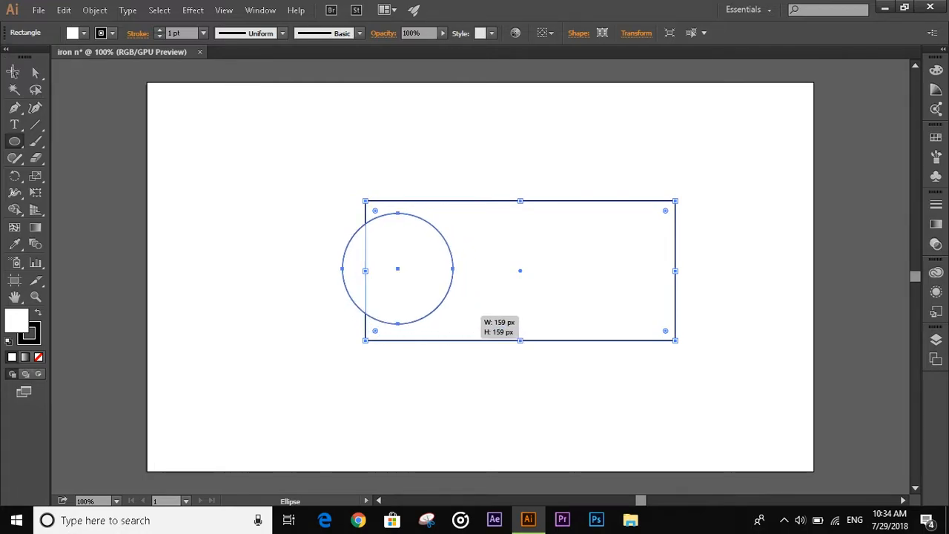
Centre the circle below the rectangle's upper-left corner, tangent to the top edge, and place a copy over the bottom edge touching it
key(v)
drag(383, 222, 368, 219)
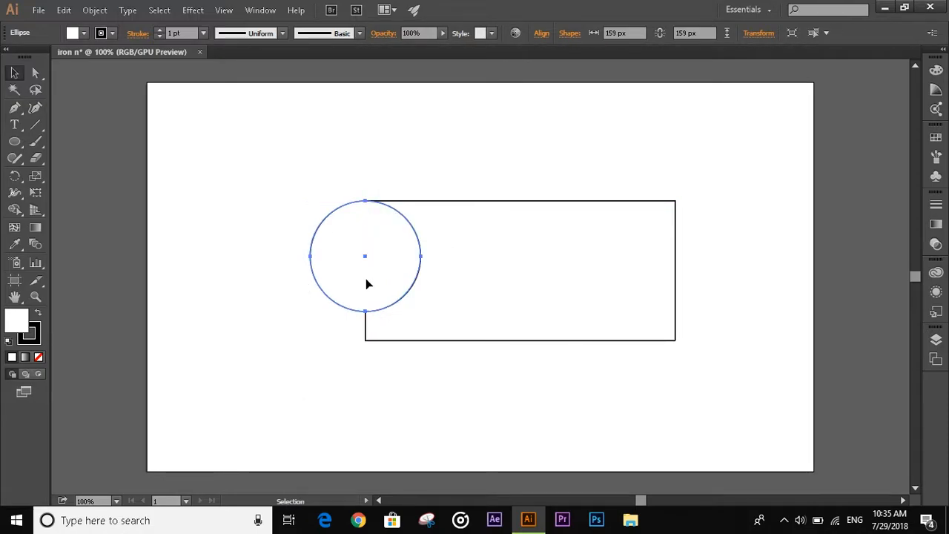
drag(367, 284, 444, 363)
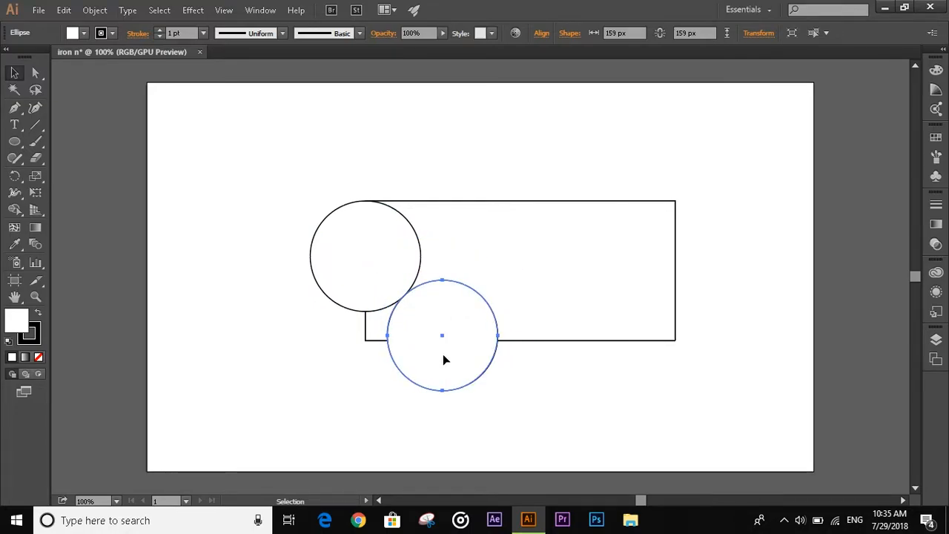
Select the rectangle and both circles, and merge the two halves of the upper circle with Shape Builder
shift+click(547, 239)
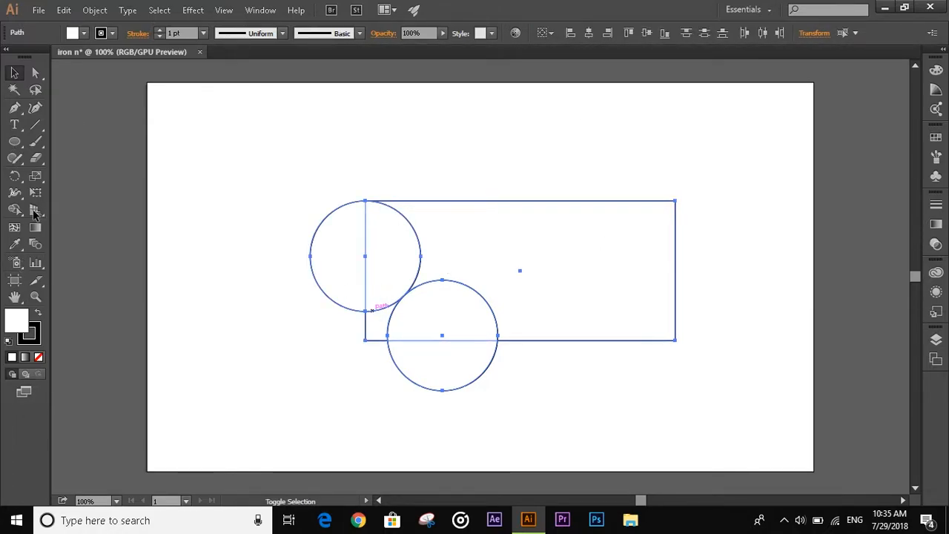
key(shift+m)
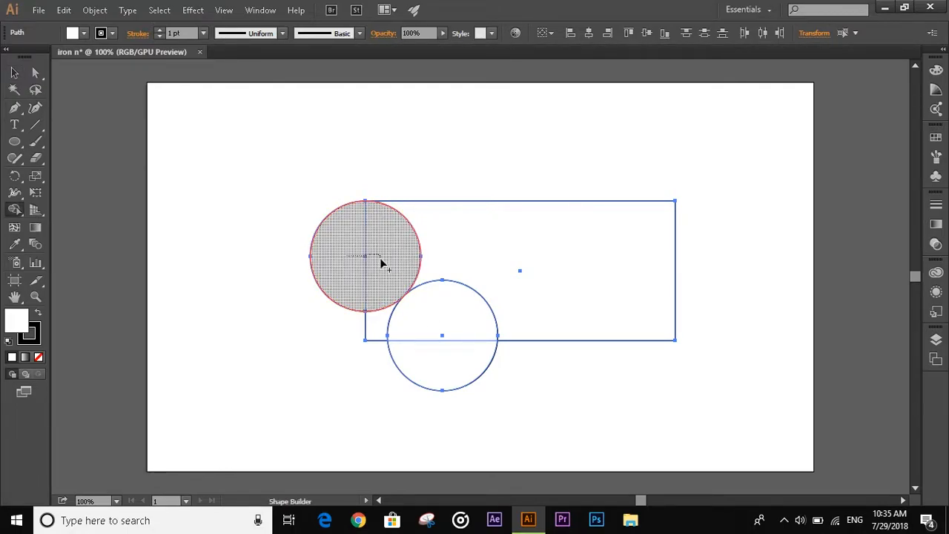
click(381, 261)
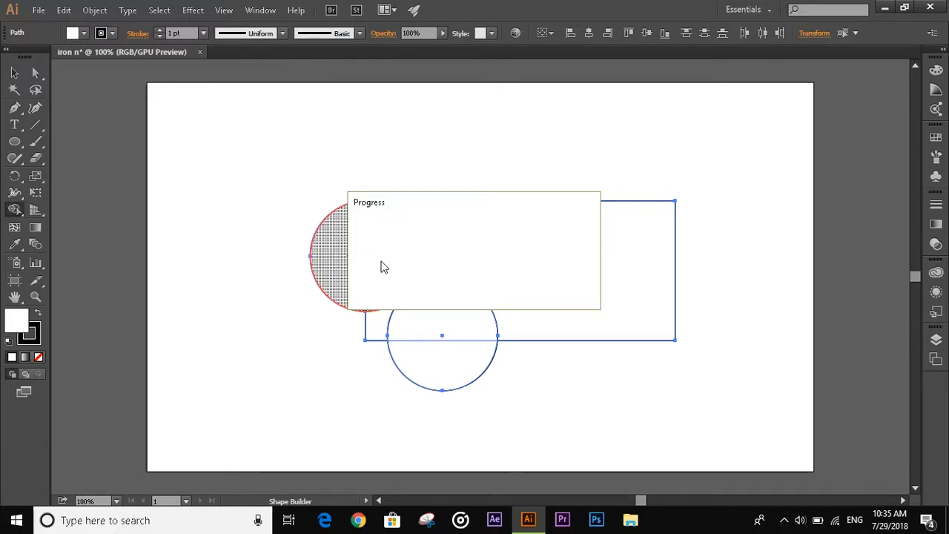
mouse_move(446, 318)
mouse_down()
mouse_move(449, 356)
mouse_move(411, 351)
mouse_move(384, 331)
mouse_move(441, 349)
mouse_up()
key(z)
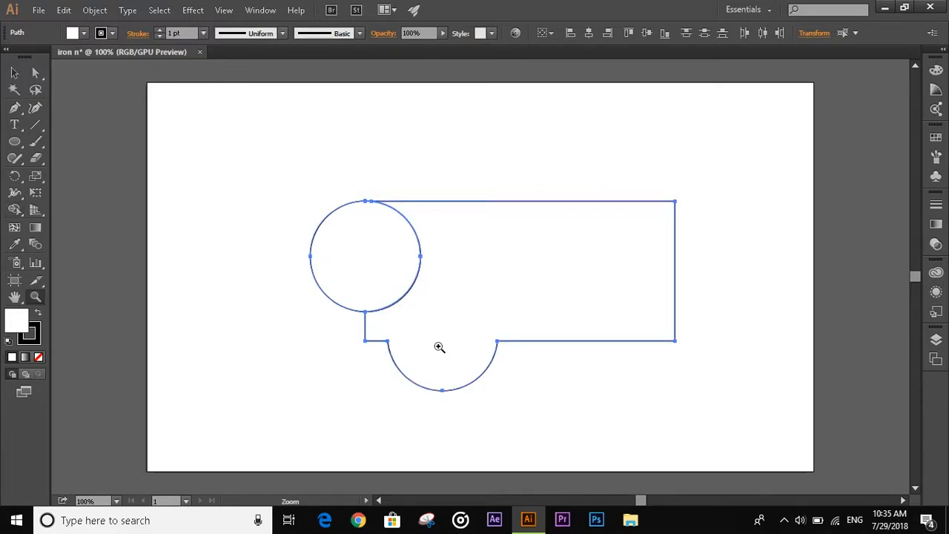
click(64, 11)
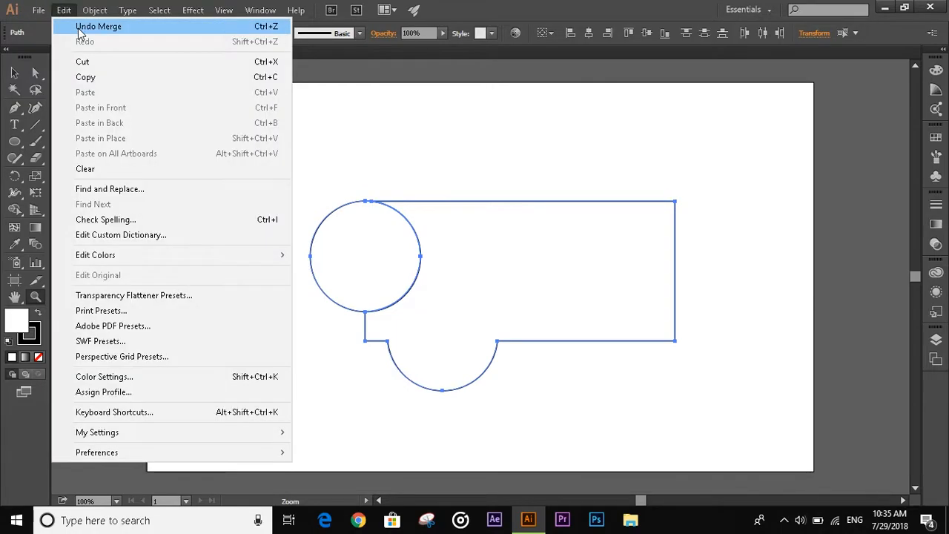
click(80, 27)
Nudge the lower circle about 0.9 px left and 0.8 px up so it slightly overlaps the upper circle
click(14, 72)
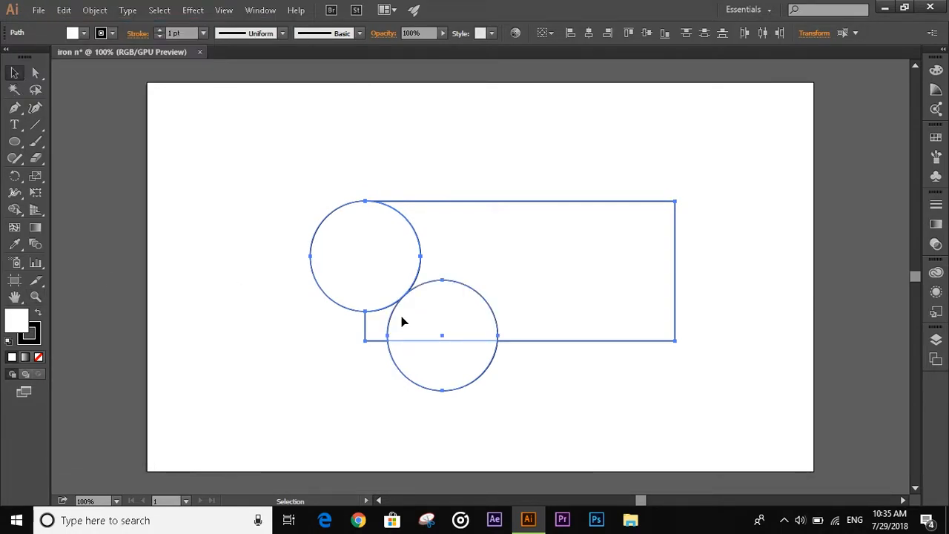
click(35, 296)
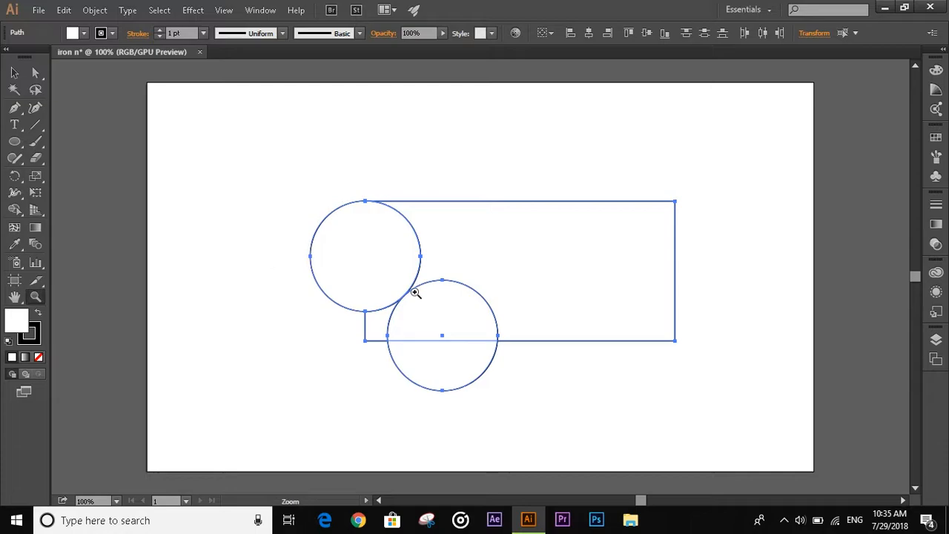
click(415, 292)
click(485, 292)
click(466, 289)
click(461, 285)
click(458, 281)
click(14, 72)
drag(390, 259, 384, 268)
Select all shapes and merge both circles and the rectangle's lower-left corner area into one shape with Shape Builder
click(188, 296)
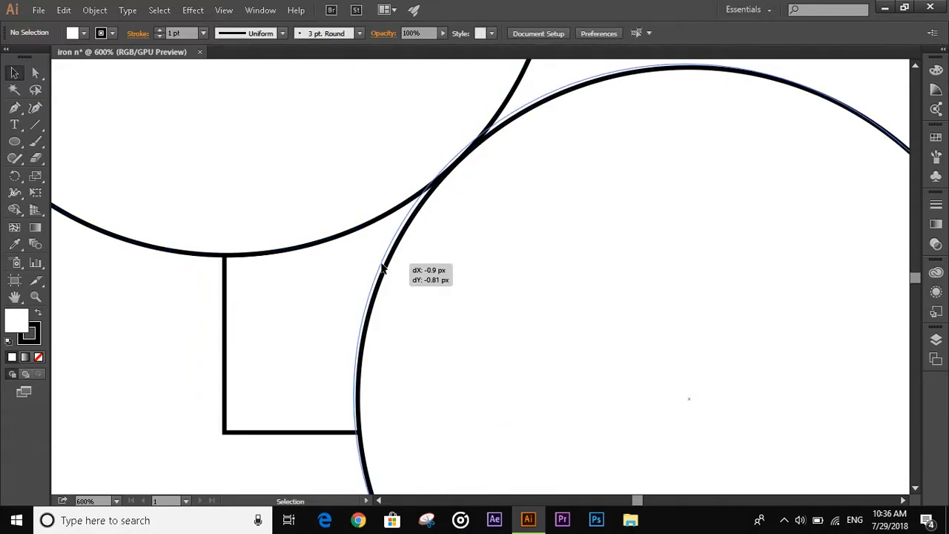
shift+click(185, 260)
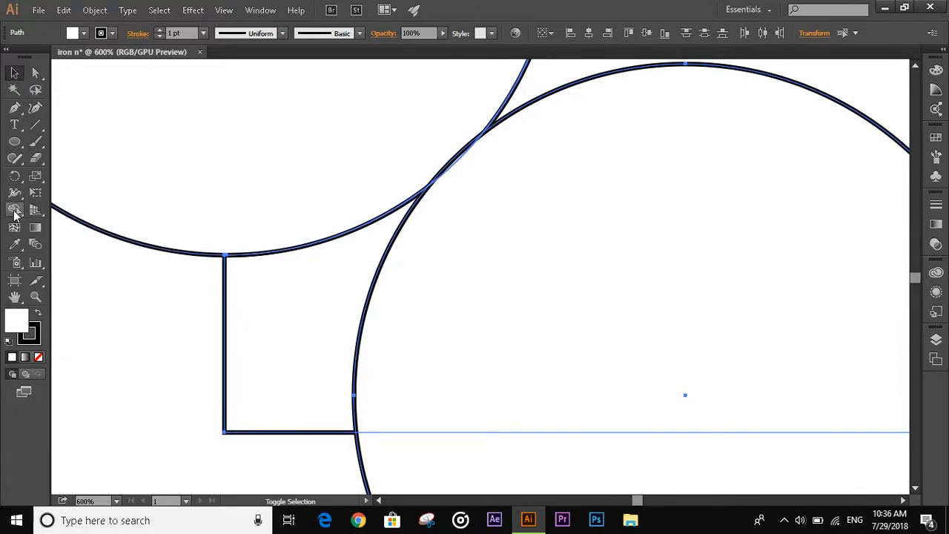
click(15, 211)
mouse_move(424, 355)
mouse_down()
mouse_move(321, 326)
mouse_move(286, 235)
mouse_up()
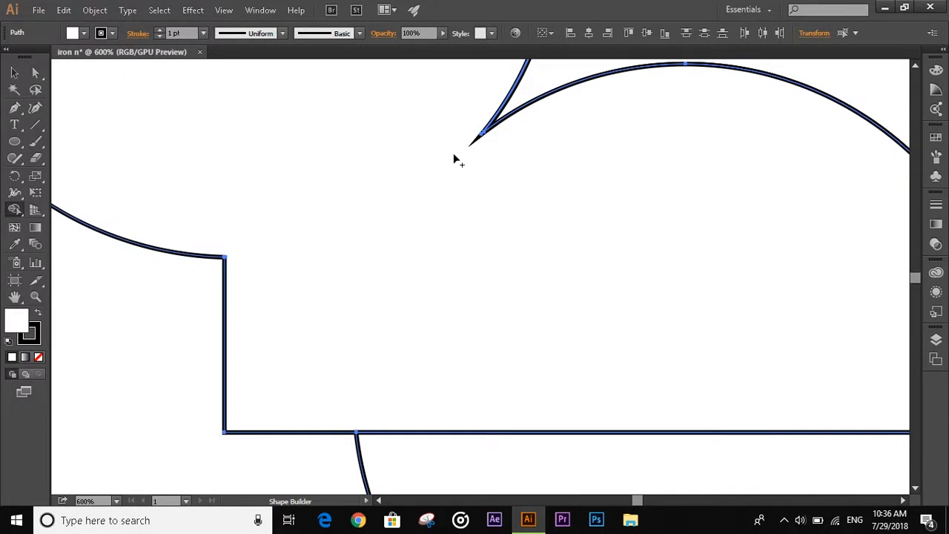
drag(510, 358, 527, 471)
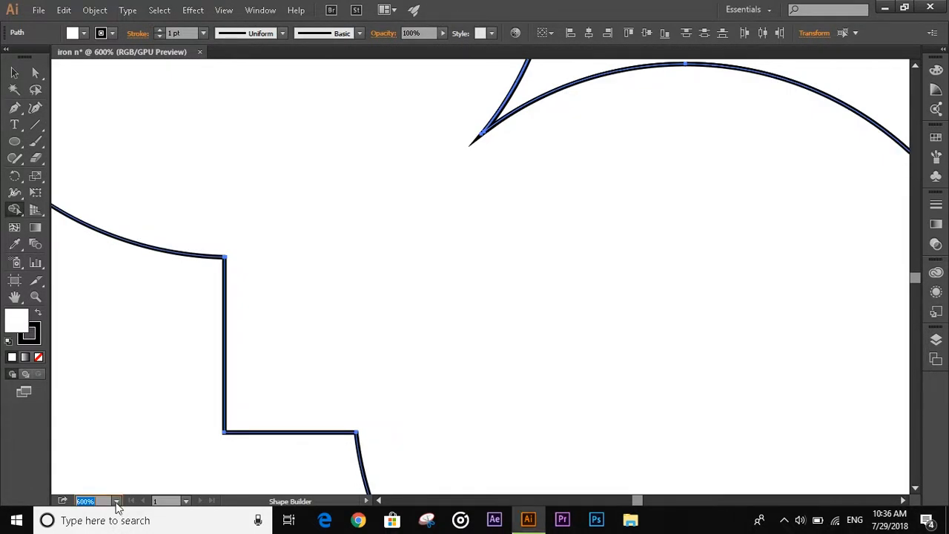
Move the merged double-circle shape away from the rectangle and delete it
click(117, 501)
click(148, 315)
drag(638, 501, 640, 501)
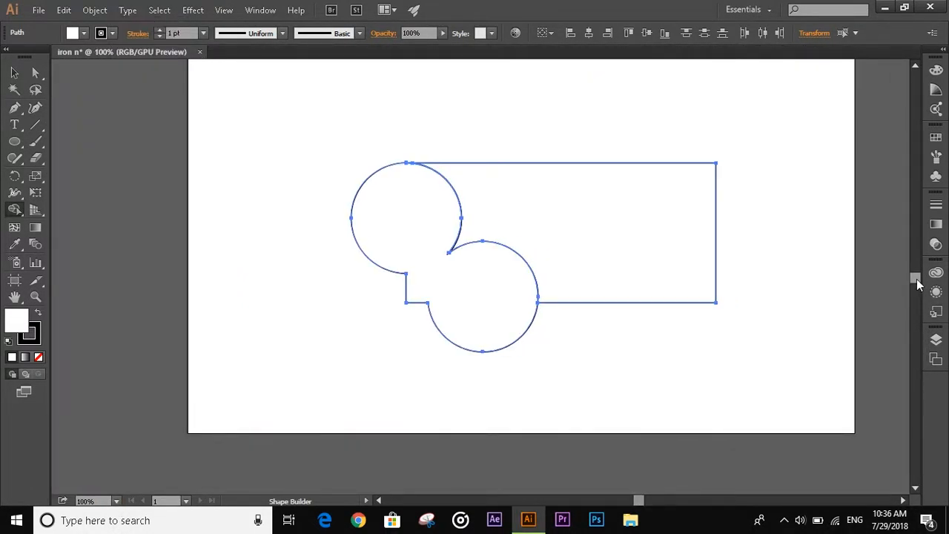
drag(916, 279, 916, 277)
click(14, 72)
click(311, 282)
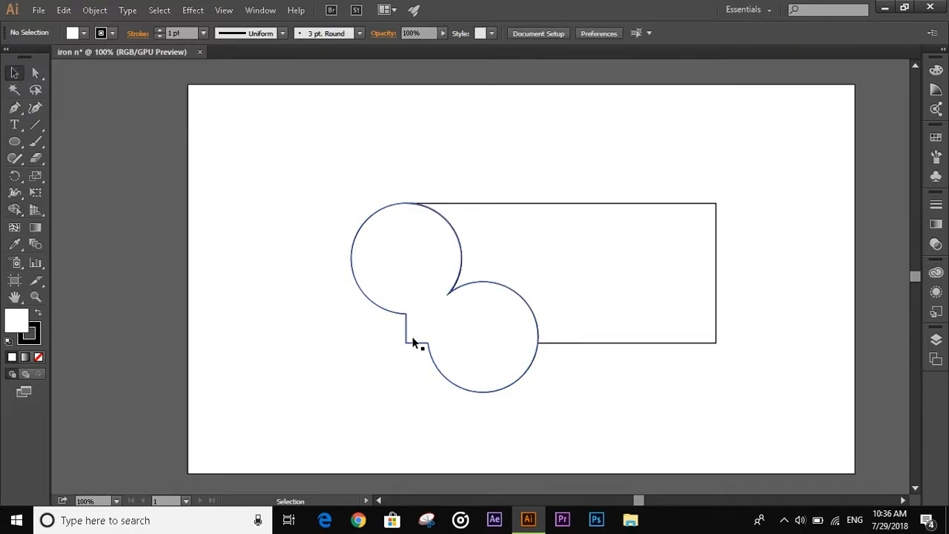
drag(398, 341, 376, 344)
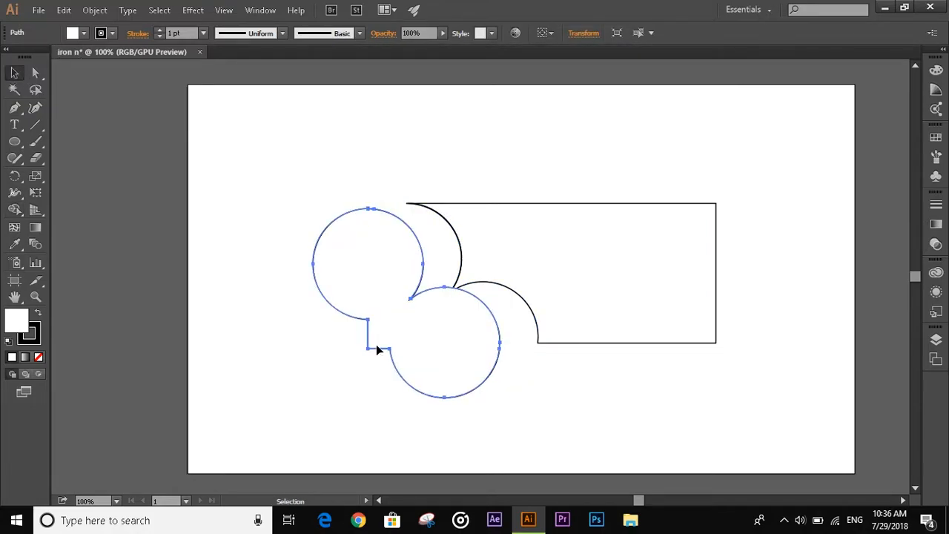
key(Delete)
Draw a straight vertical line with the Pen tool through the point where the lower arc meets the bottom edge, extending past both edges
key(plus)
click(14, 73)
drag(14, 107, 55, 106)
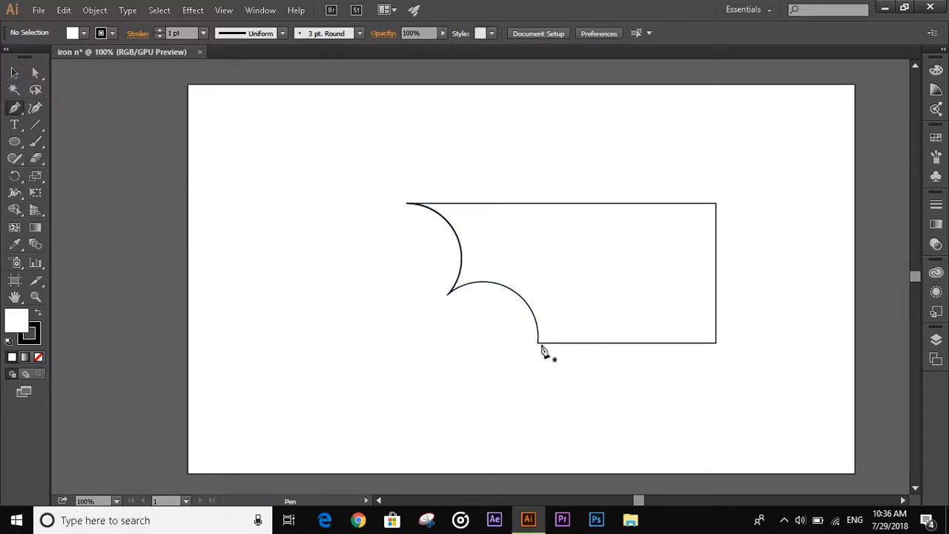
drag(535, 373, 535, 393)
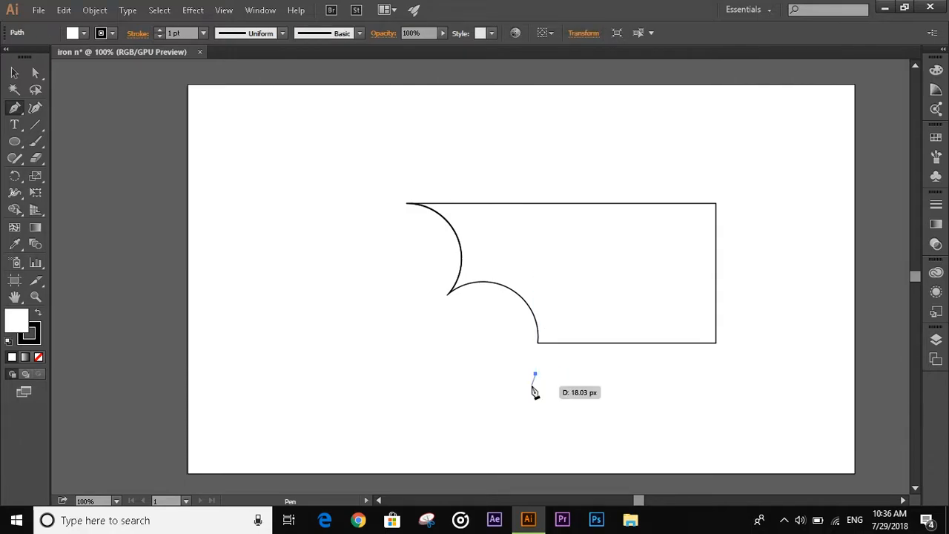
key(ctrl+z)
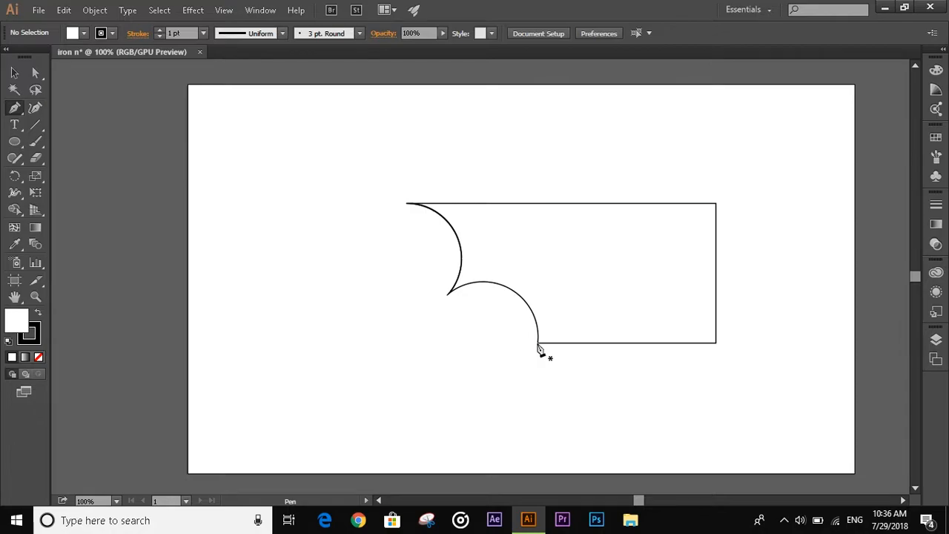
drag(537, 343, 538, 384)
Select the outline and the vertical line, and separate the curved area left of the line with Shape Builder
click(15, 72)
click(768, 224)
drag(768, 225, 416, 381)
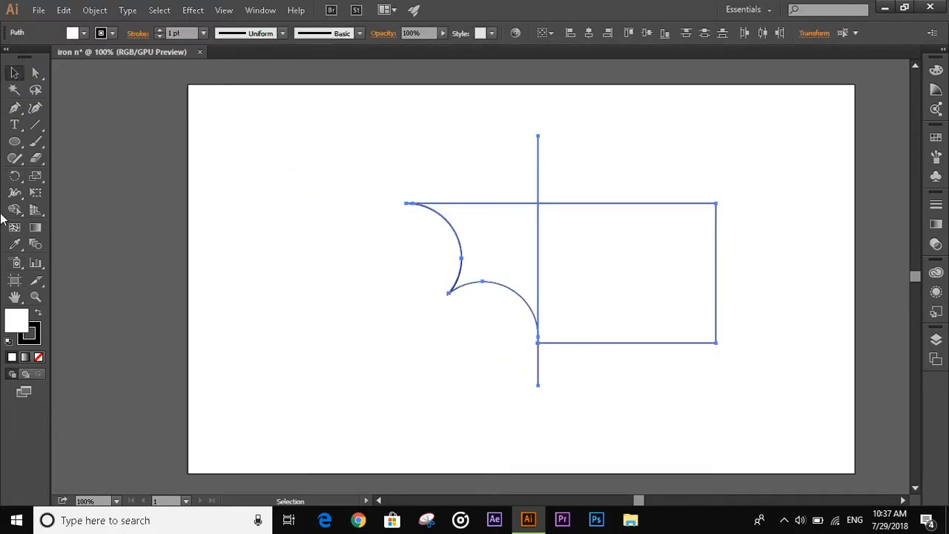
click(14, 212)
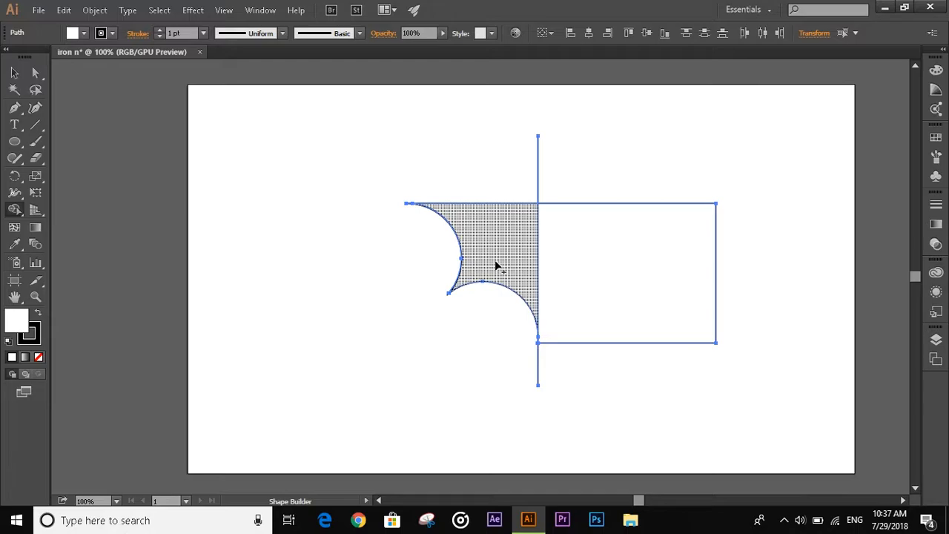
drag(483, 243, 504, 259)
click(14, 72)
click(232, 109)
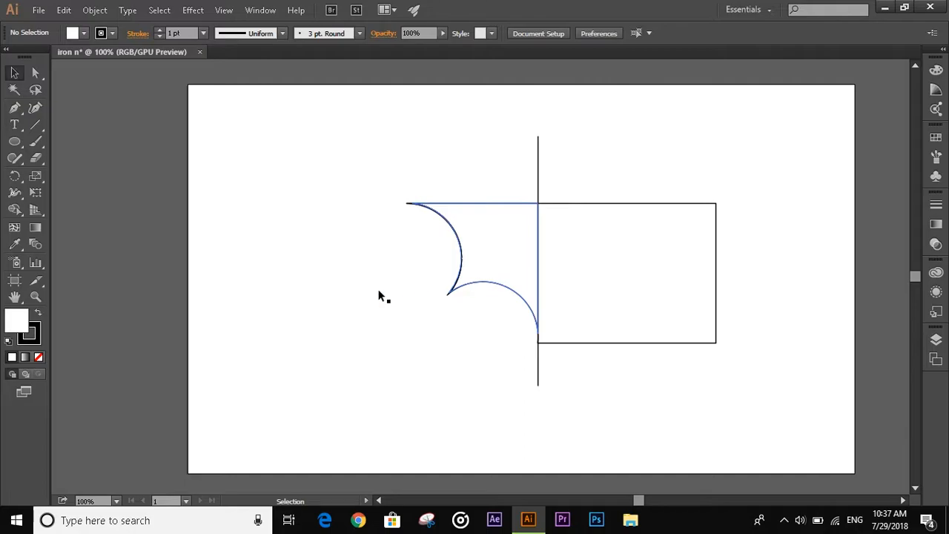
Move the curved piece to the left and delete the leftover arc, vertical line and rectangle
click(642, 208)
click(520, 203)
drag(520, 201, 378, 221)
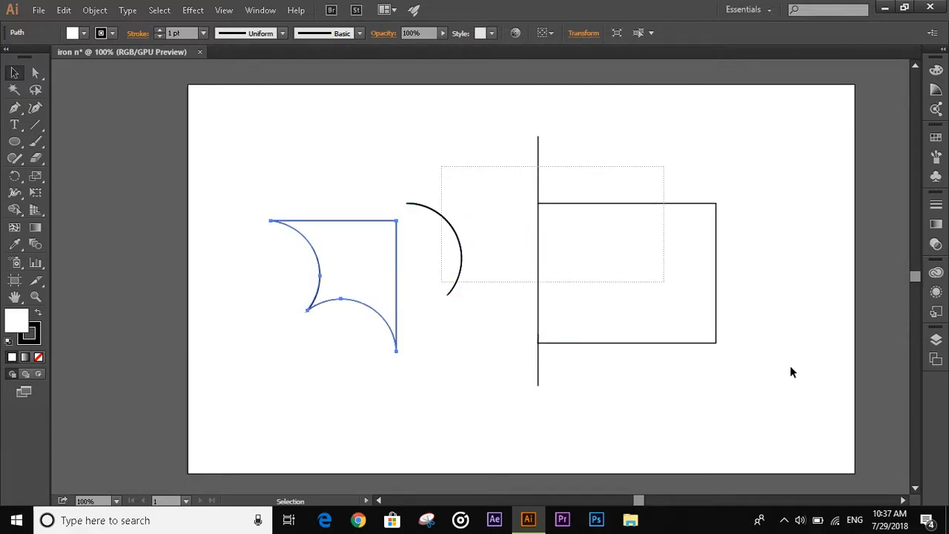
drag(790, 367, 791, 365)
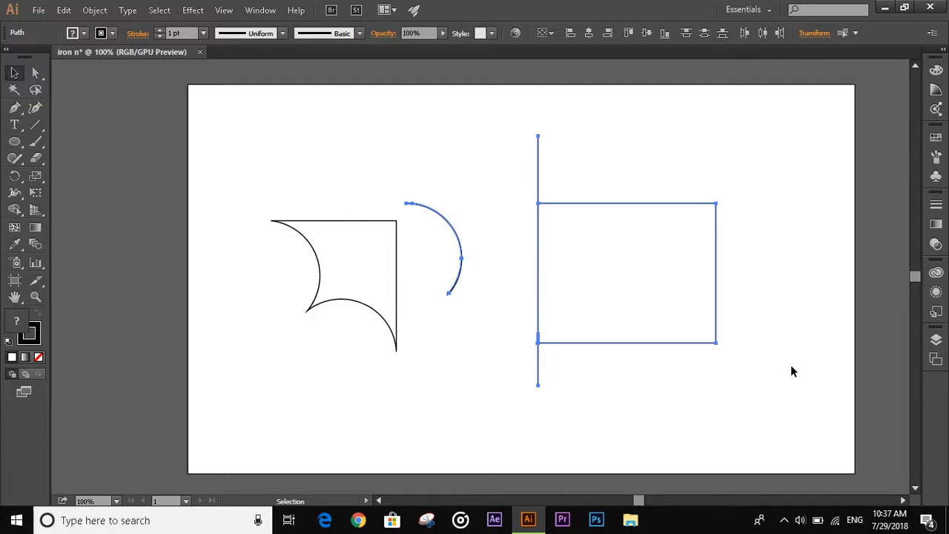
key(Delete)
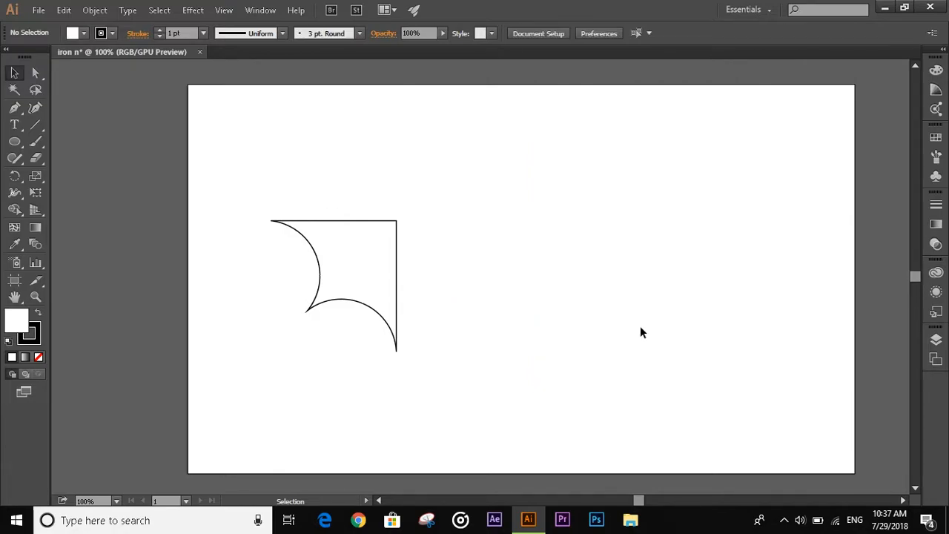
Stretch the curved piece horizontally to the right with Free Transform, keeping its height
click(32, 194)
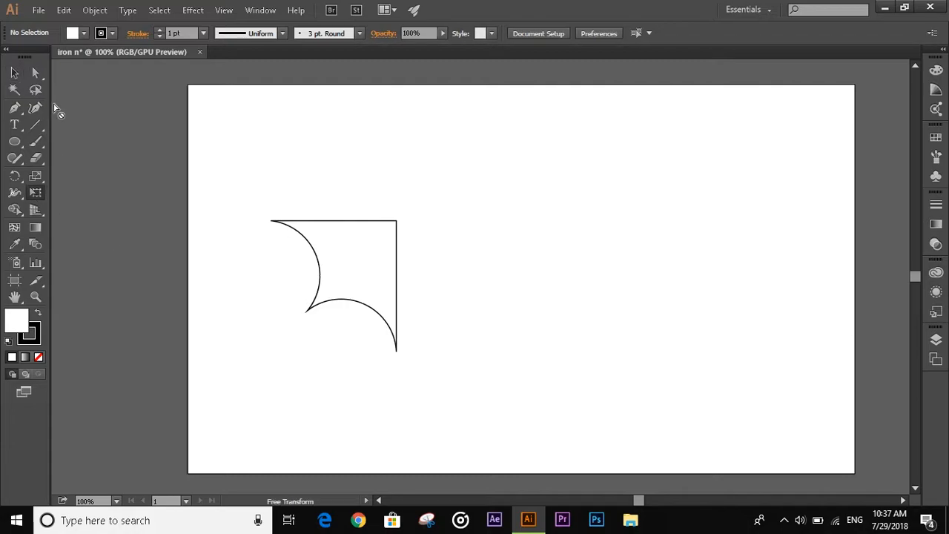
click(14, 73)
click(376, 304)
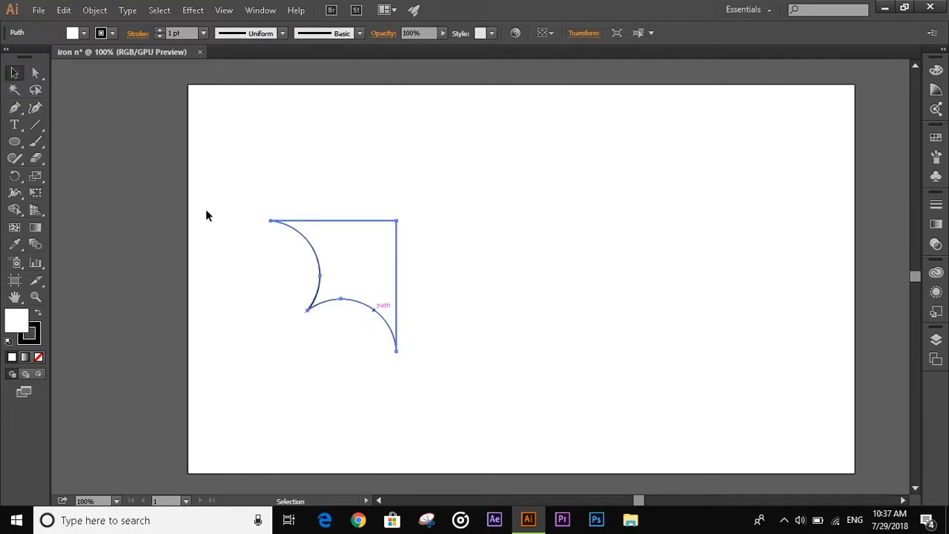
click(40, 199)
drag(398, 285, 431, 298)
Move the anchor point at the cusp between the two arcs inward to about X 198 px, Y 320 px
key(a)
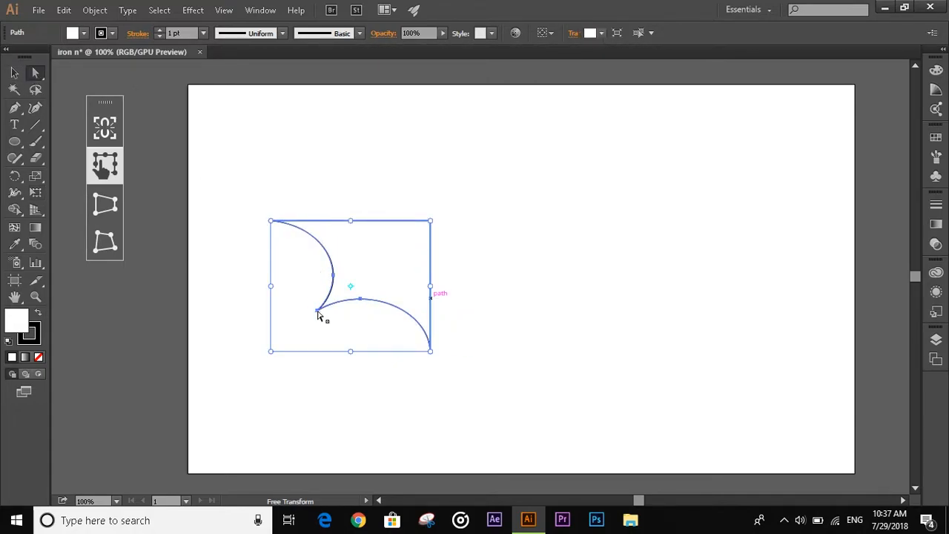
click(317, 311)
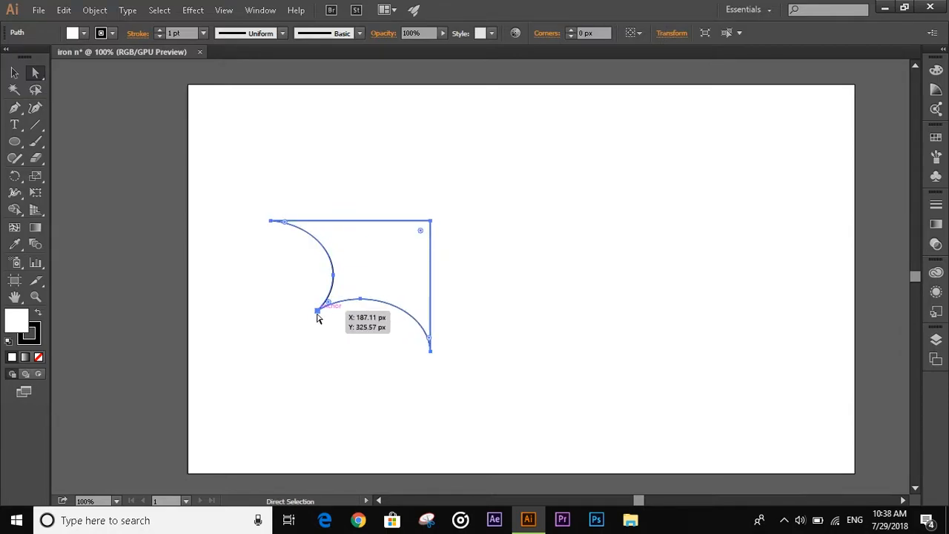
drag(317, 312, 328, 312)
Duplicate the wing half to the right of the original and reflect the copy across the vertical axis
click(14, 72)
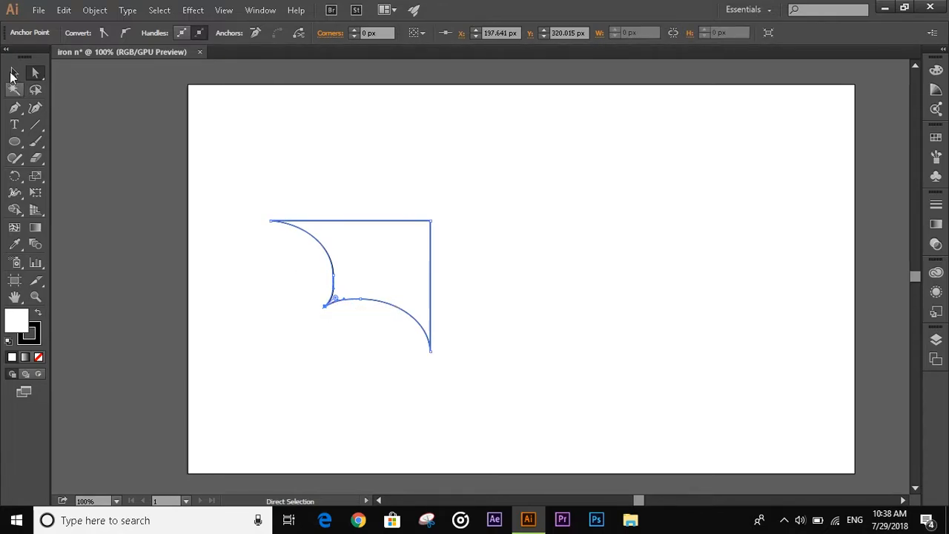
click(381, 203)
drag(387, 308, 530, 309)
right_click(529, 307)
mouse_move(574, 250)
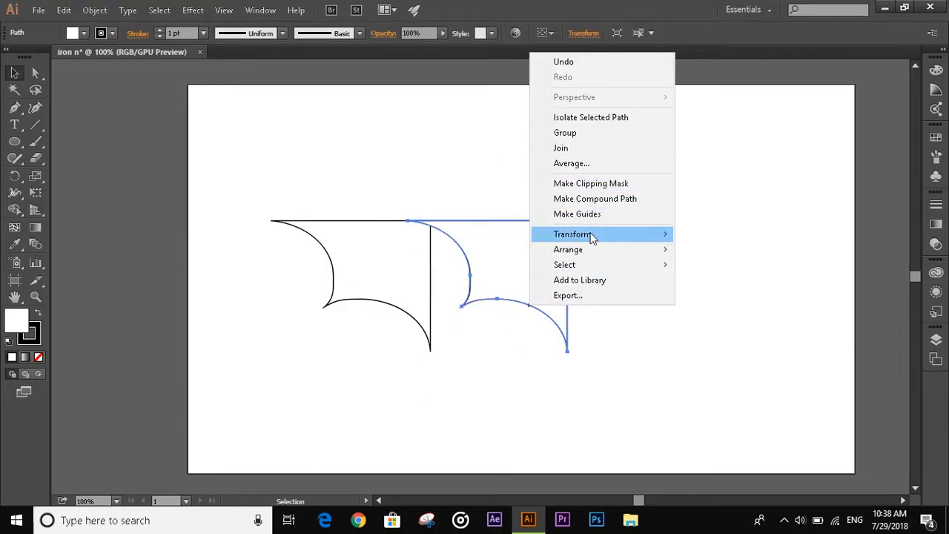
mouse_move(593, 235)
click(720, 285)
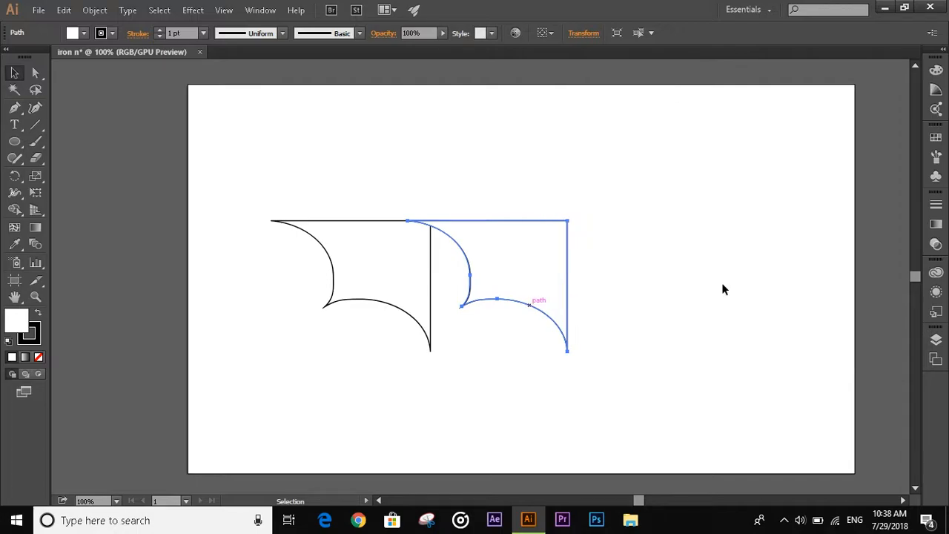
click(469, 353)
Align the mirrored copy with the original half's straight vertical edge and merge both halves with Shape Builder
drag(467, 304, 490, 304)
click(284, 337)
drag(281, 185, 639, 290)
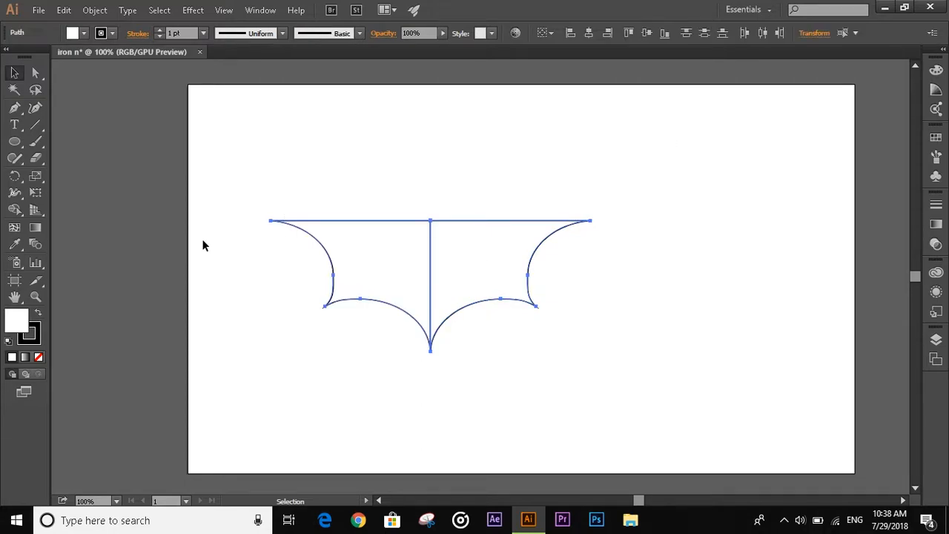
click(14, 209)
drag(391, 263, 471, 257)
click(14, 72)
click(206, 275)
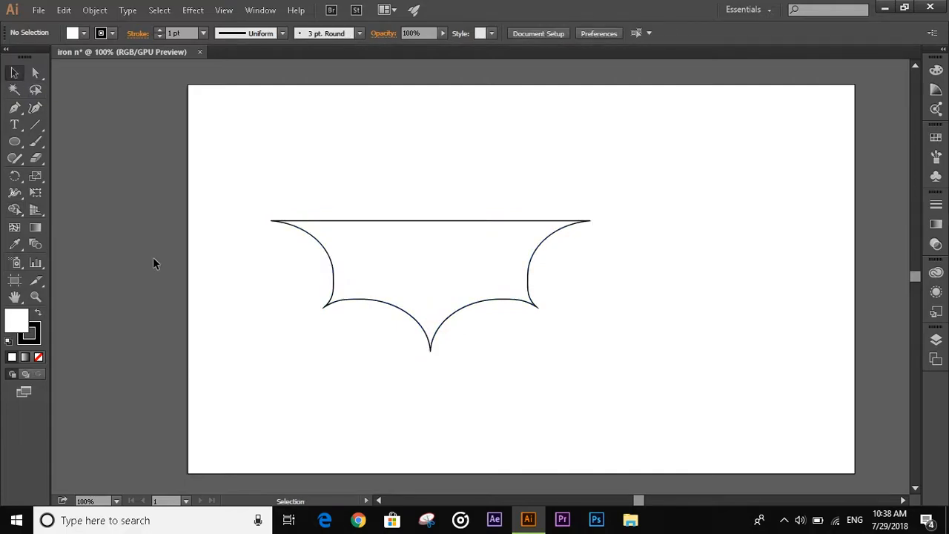
Draw a circle about 136 px in diameter and center it on the midpoint of the wing shape's upper edge
click(14, 141)
drag(404, 179, 499, 273)
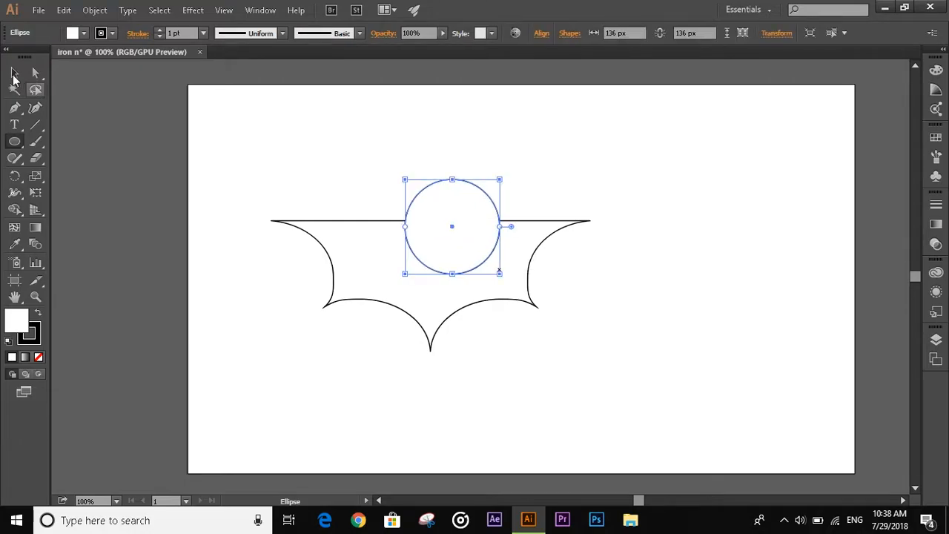
key(v)
mouse_move(459, 240)
mouse_down()
mouse_move(422, 226)
mouse_move(451, 237)
mouse_up()
click(638, 169)
Separate the full circle from the wing shape with Shape Builder and delete it to leave a semicircular notch
drag(637, 166, 311, 363)
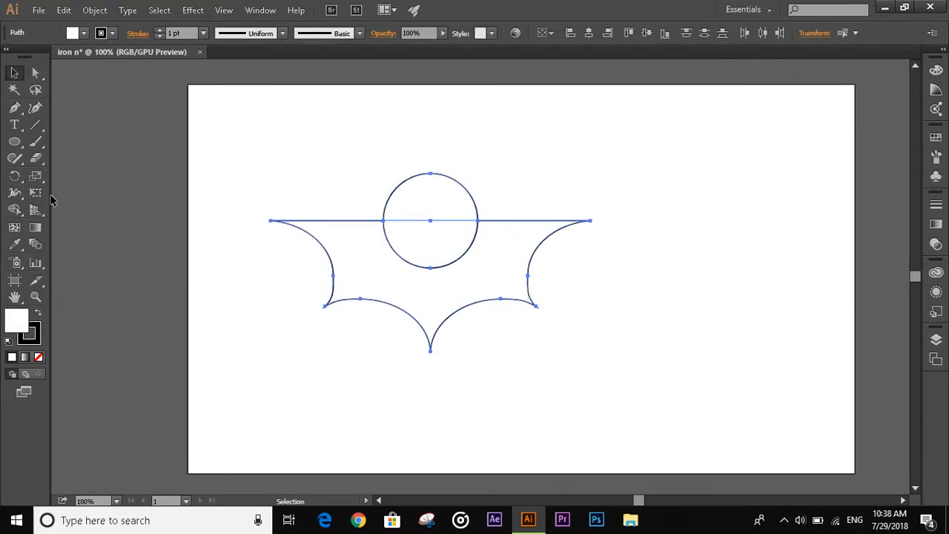
click(15, 210)
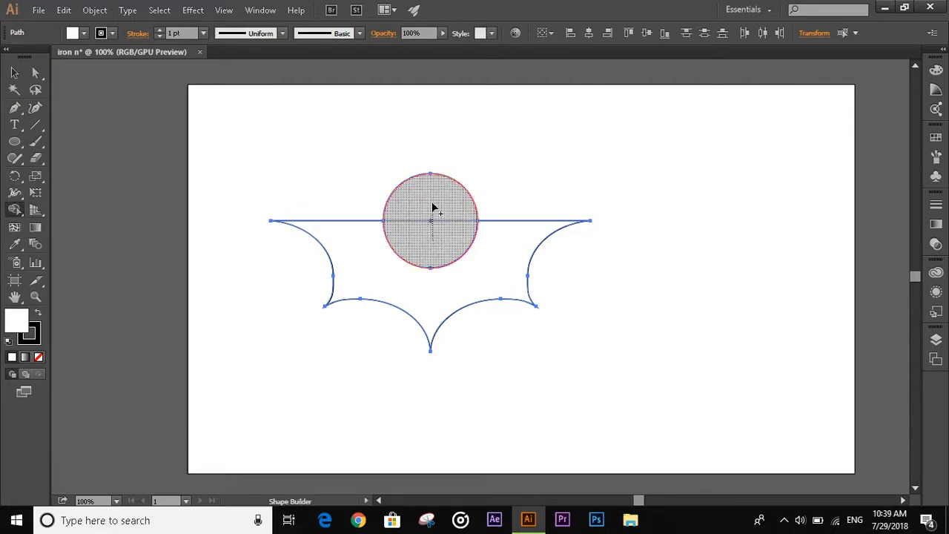
drag(432, 207, 432, 208)
click(14, 72)
click(297, 166)
click(452, 262)
key(Delete)
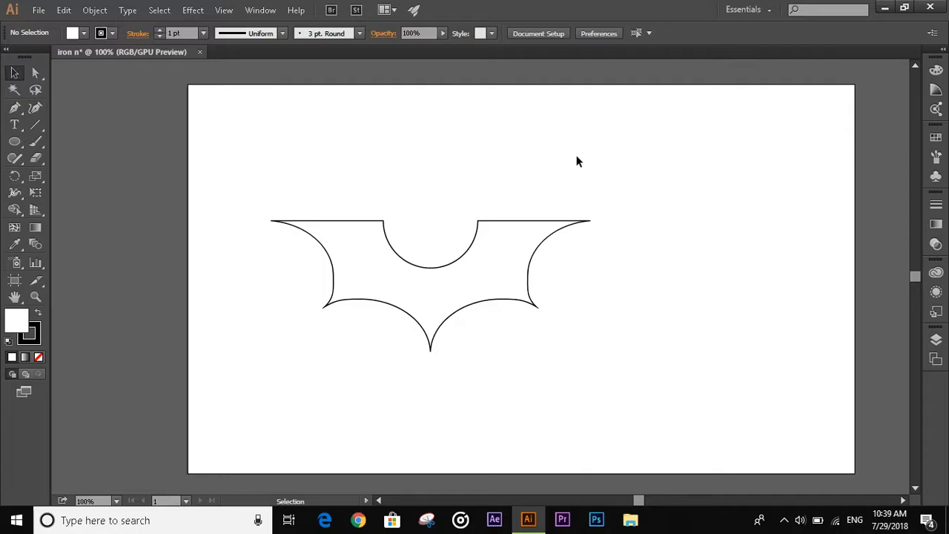
Draw a head outline inside the notch with the Pen tool, with a curved crown and ear tips at about X 331 and 374 px, Y 216 px
click(14, 107)
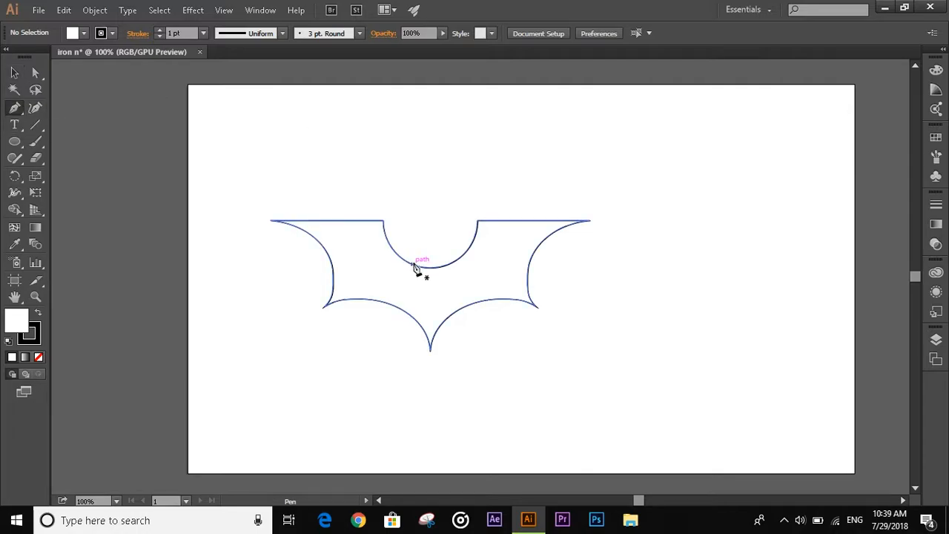
click(412, 264)
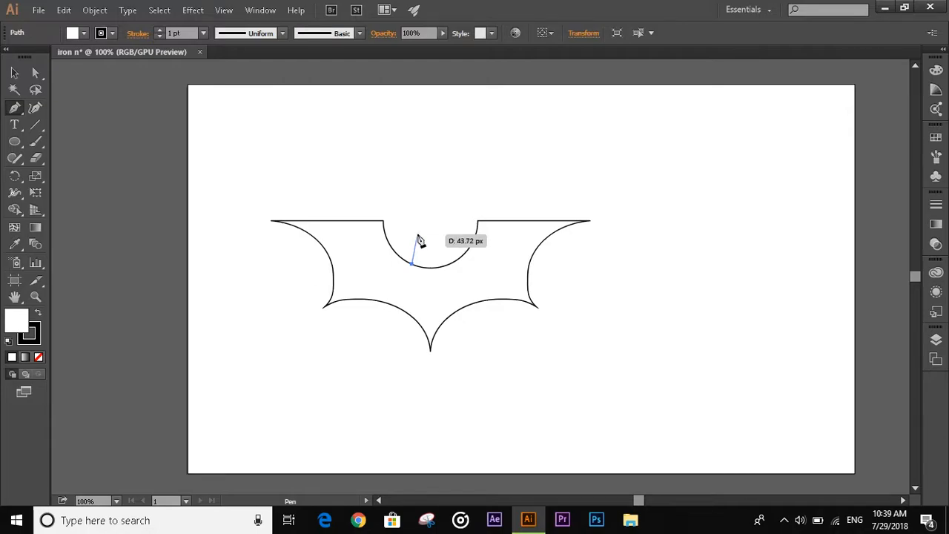
click(417, 235)
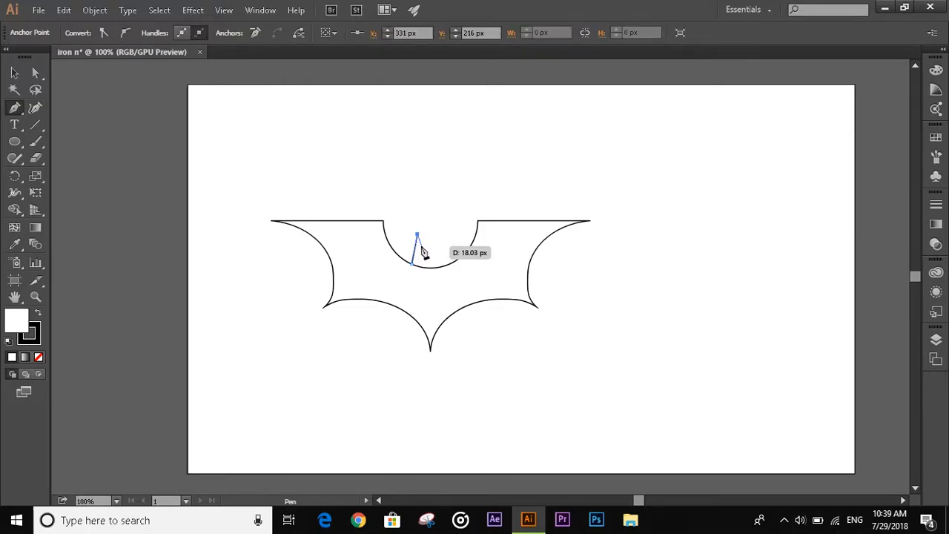
click(419, 245)
click(443, 245)
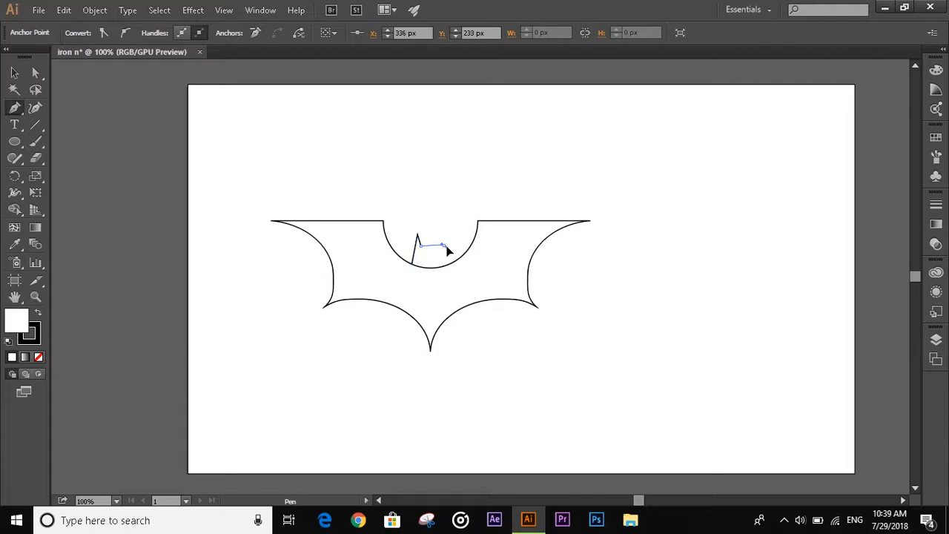
drag(450, 252, 455, 258)
mouse_move(447, 251)
mouse_down()
mouse_move(453, 232)
mouse_move(449, 240)
mouse_up()
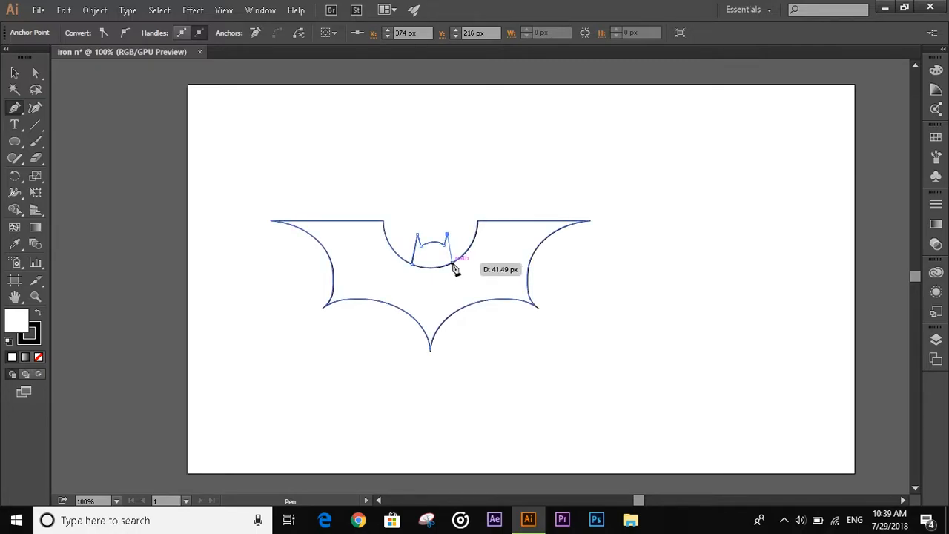
click(453, 262)
click(14, 72)
click(170, 178)
Select the head outline and the wing shape, and merge them into one shape with Shape Builder
click(413, 261)
shift+click(435, 332)
click(14, 209)
drag(432, 256, 436, 284)
click(14, 72)
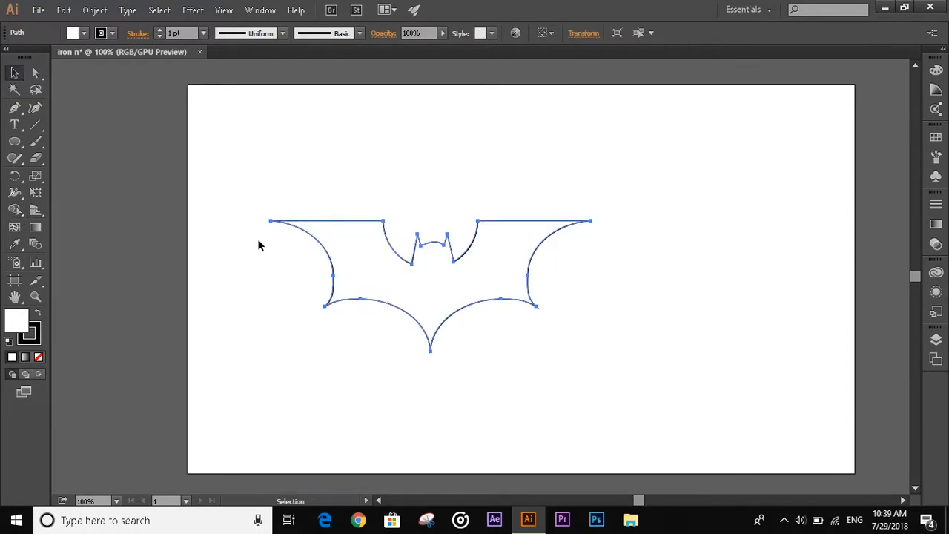
click(259, 241)
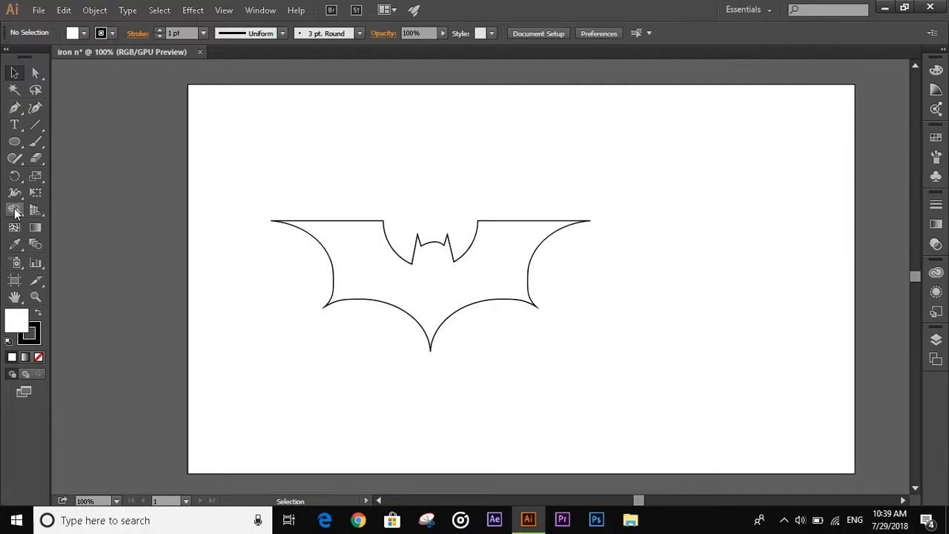
Draw a straight vertical line through the bat's center, from below the lower tip to above the head
click(15, 107)
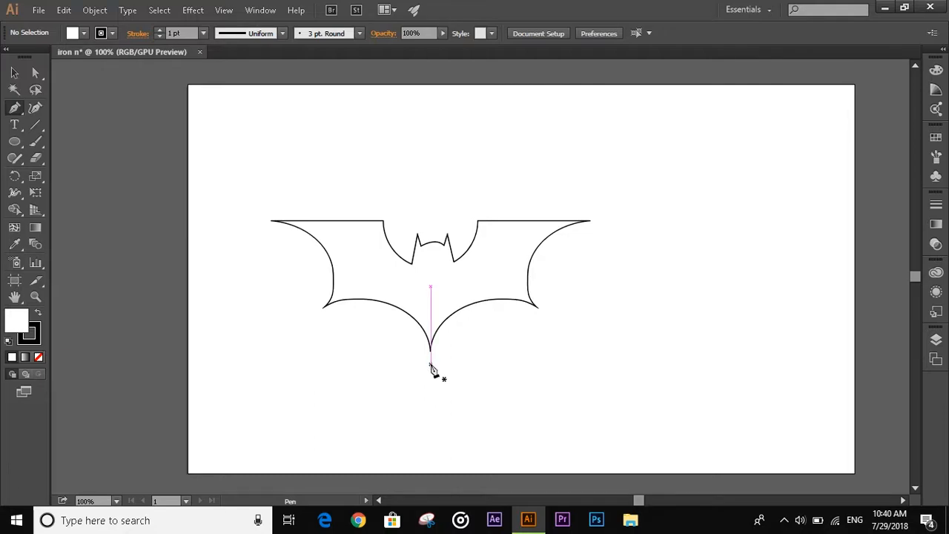
click(431, 363)
shift+click(445, 170)
key(v)
click(296, 198)
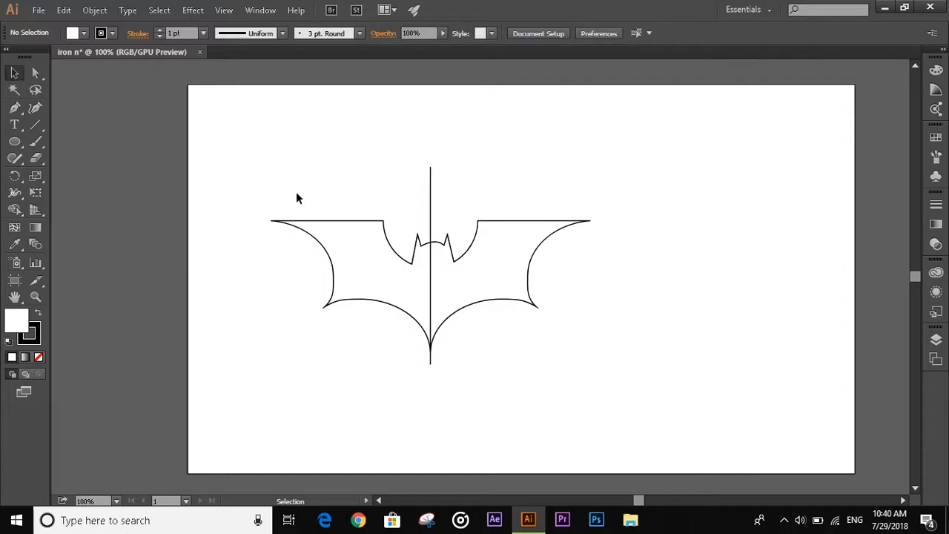
Split the bat along the vertical line with Shape Builder and delete its right half
drag(440, 313, 442, 315)
click(14, 210)
click(356, 275)
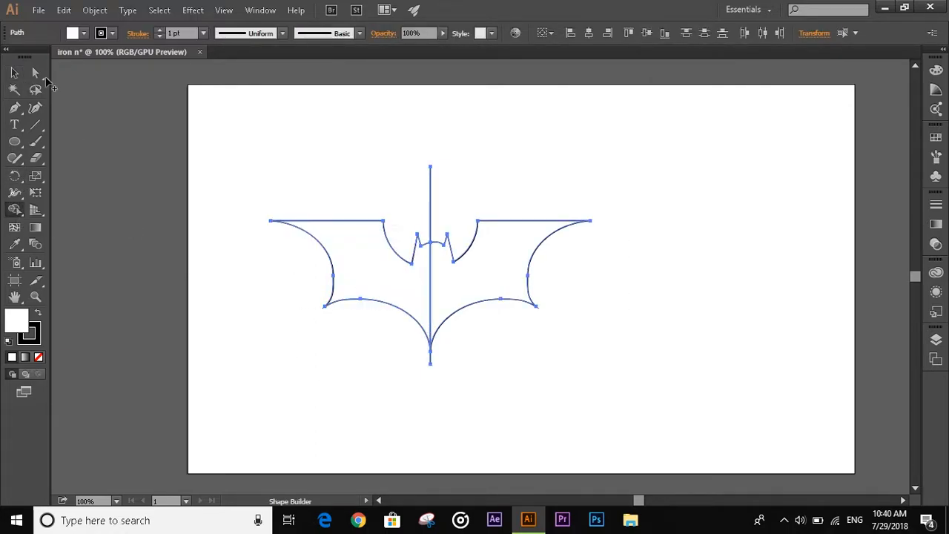
click(14, 73)
click(119, 235)
click(510, 278)
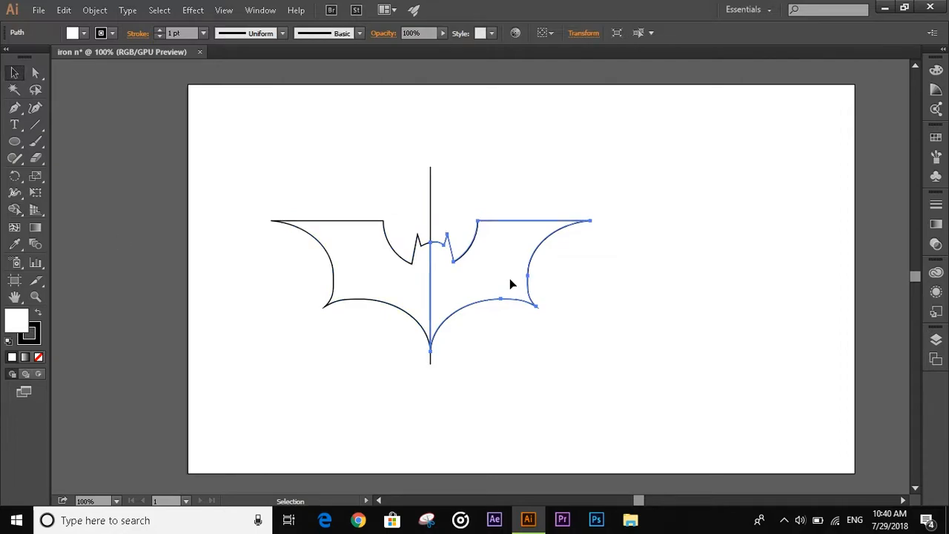
key(Delete)
Move the remaining left half to the right and delete the leftover vertical line
drag(331, 260, 560, 259)
drag(459, 169, 423, 394)
key(Delete)
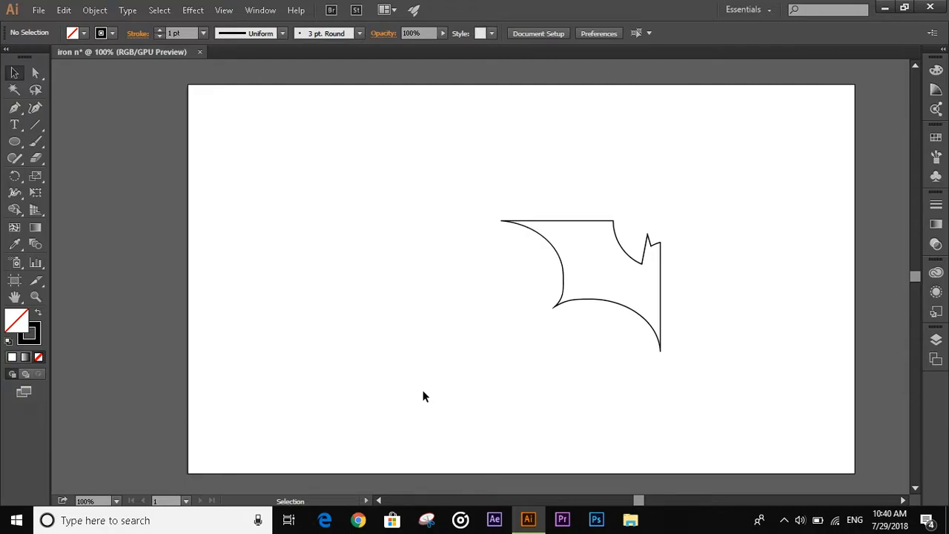
Reposition the bat half, duplicate it to the right and reflect the copy across the vertical axis
drag(612, 301, 586, 303)
right_click(585, 303)
mouse_move(643, 247)
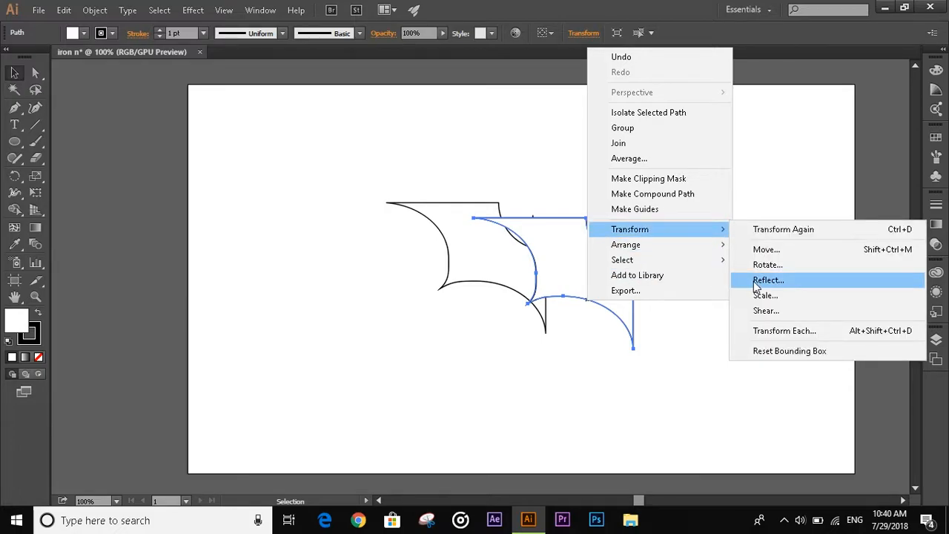
click(766, 281)
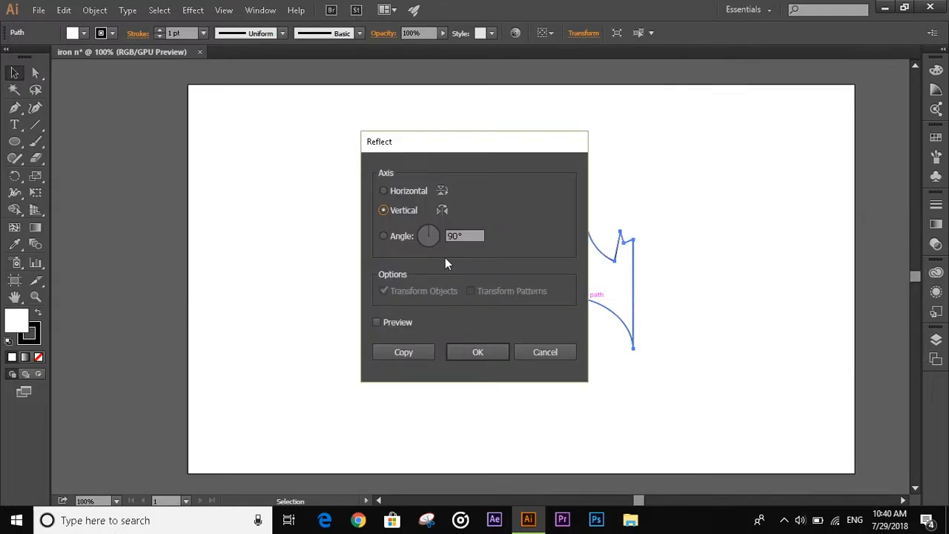
click(477, 352)
Align the reflected copy with the original half along the center edge and merge both into one bat with Shape Builder
drag(547, 301, 628, 278)
drag(737, 191, 426, 301)
click(35, 72)
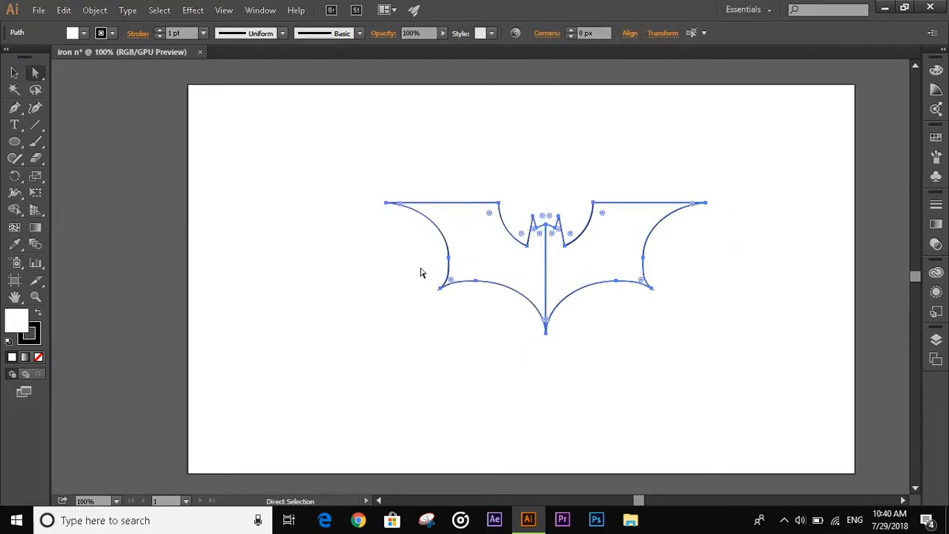
click(15, 209)
drag(497, 257, 597, 262)
click(15, 72)
click(202, 164)
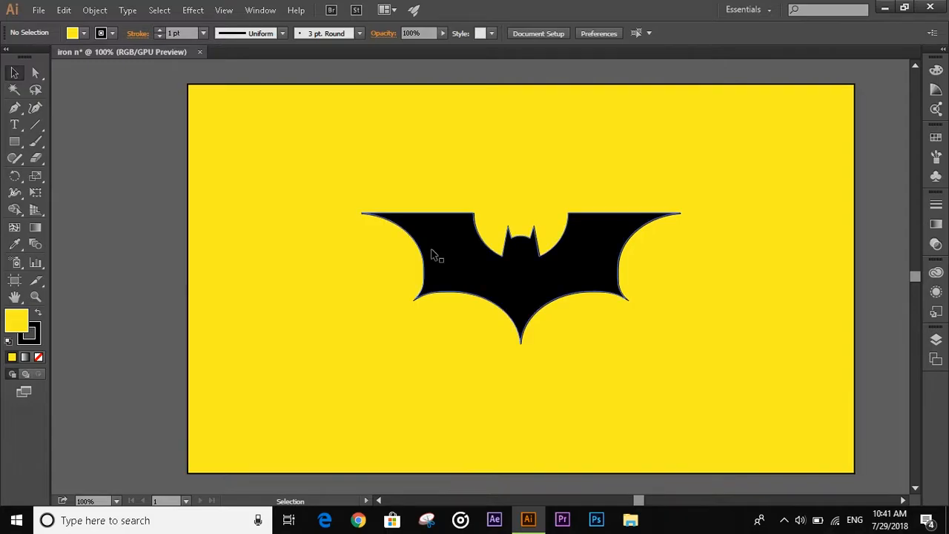
Round the two upper inner wing corners beside the head notch with the live corner handles
click(436, 254)
key(a)
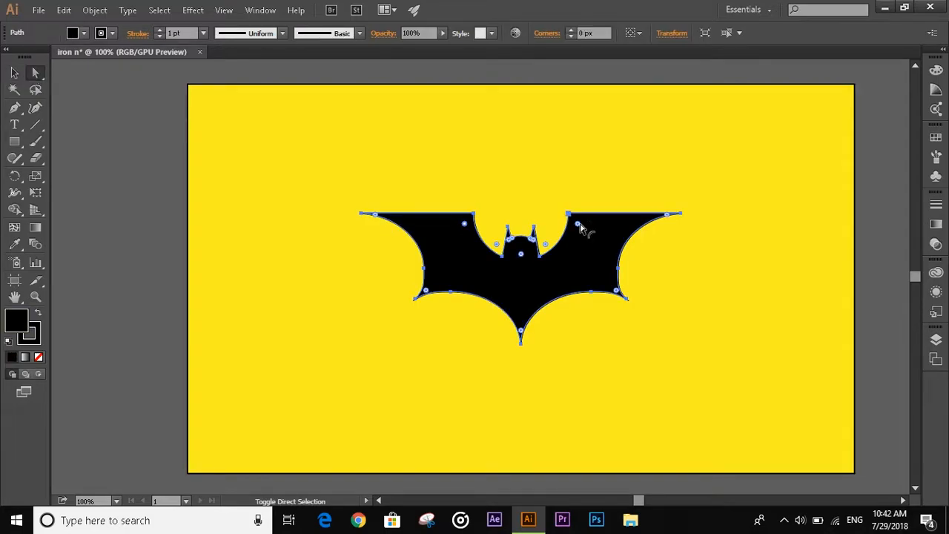
mouse_move(577, 223)
mouse_down()
mouse_move(592, 235)
mouse_move(582, 232)
mouse_up()
click(14, 72)
click(91, 120)
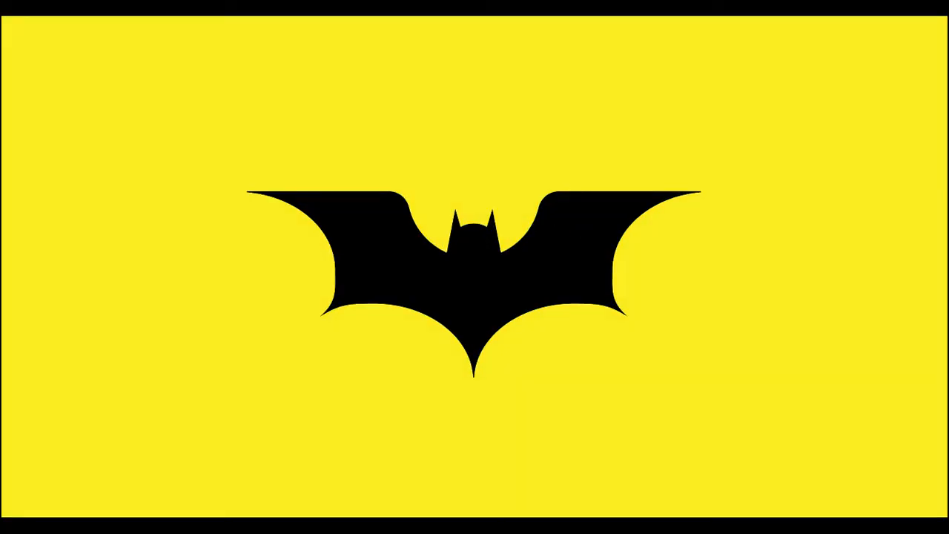